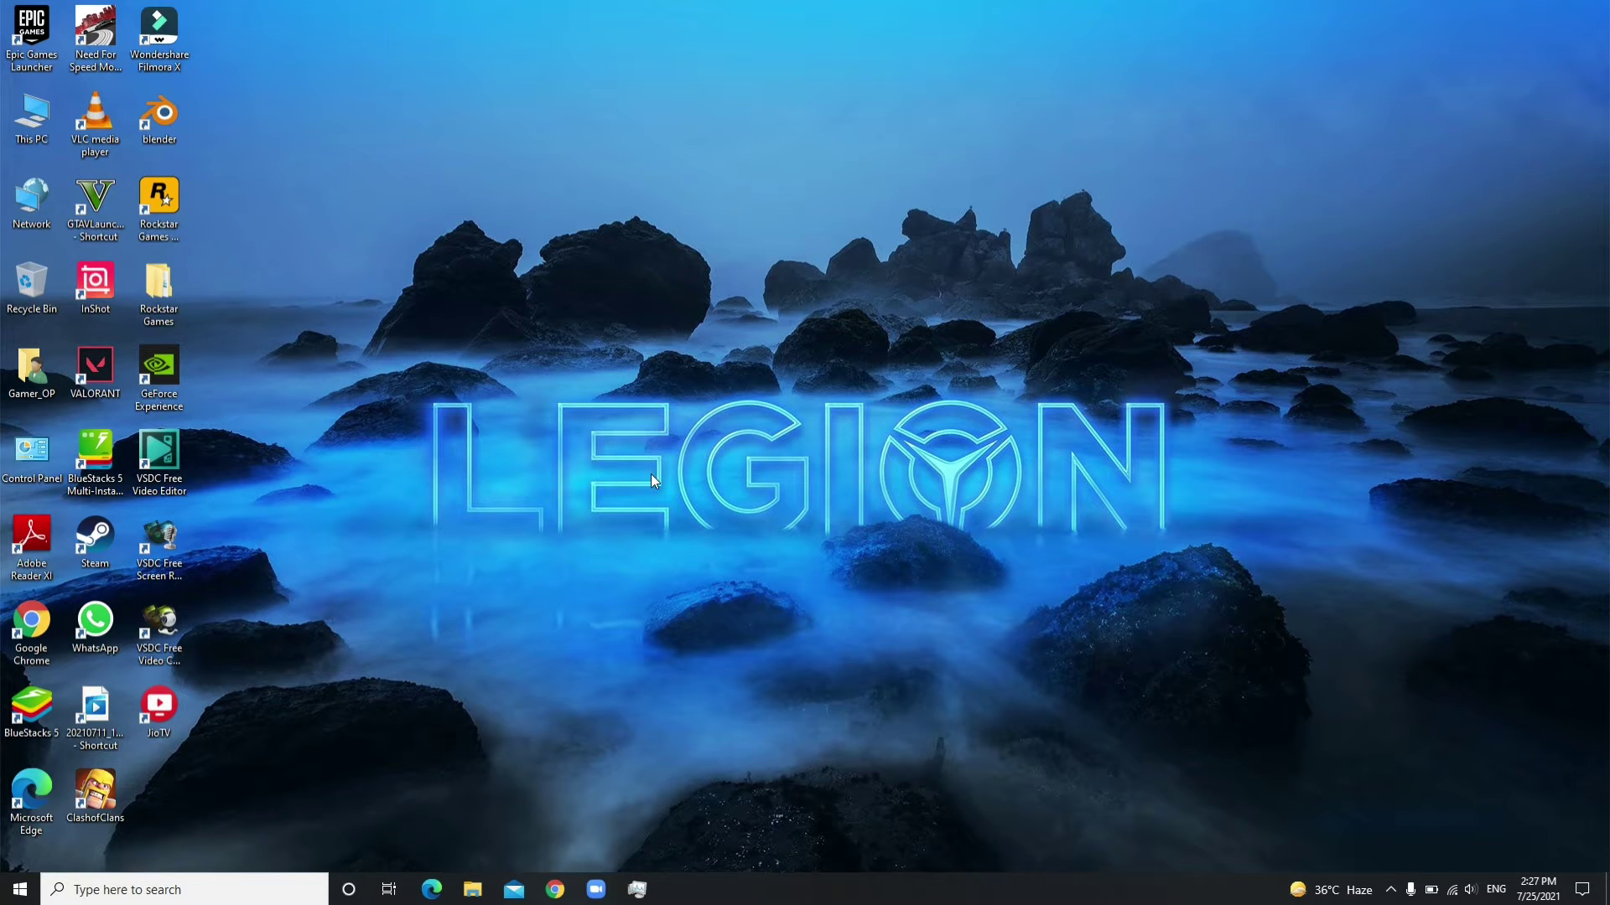
Step: Search 'geforce experience' in Chrome and open NVIDIA's GeForce Experience download page
click(555, 889)
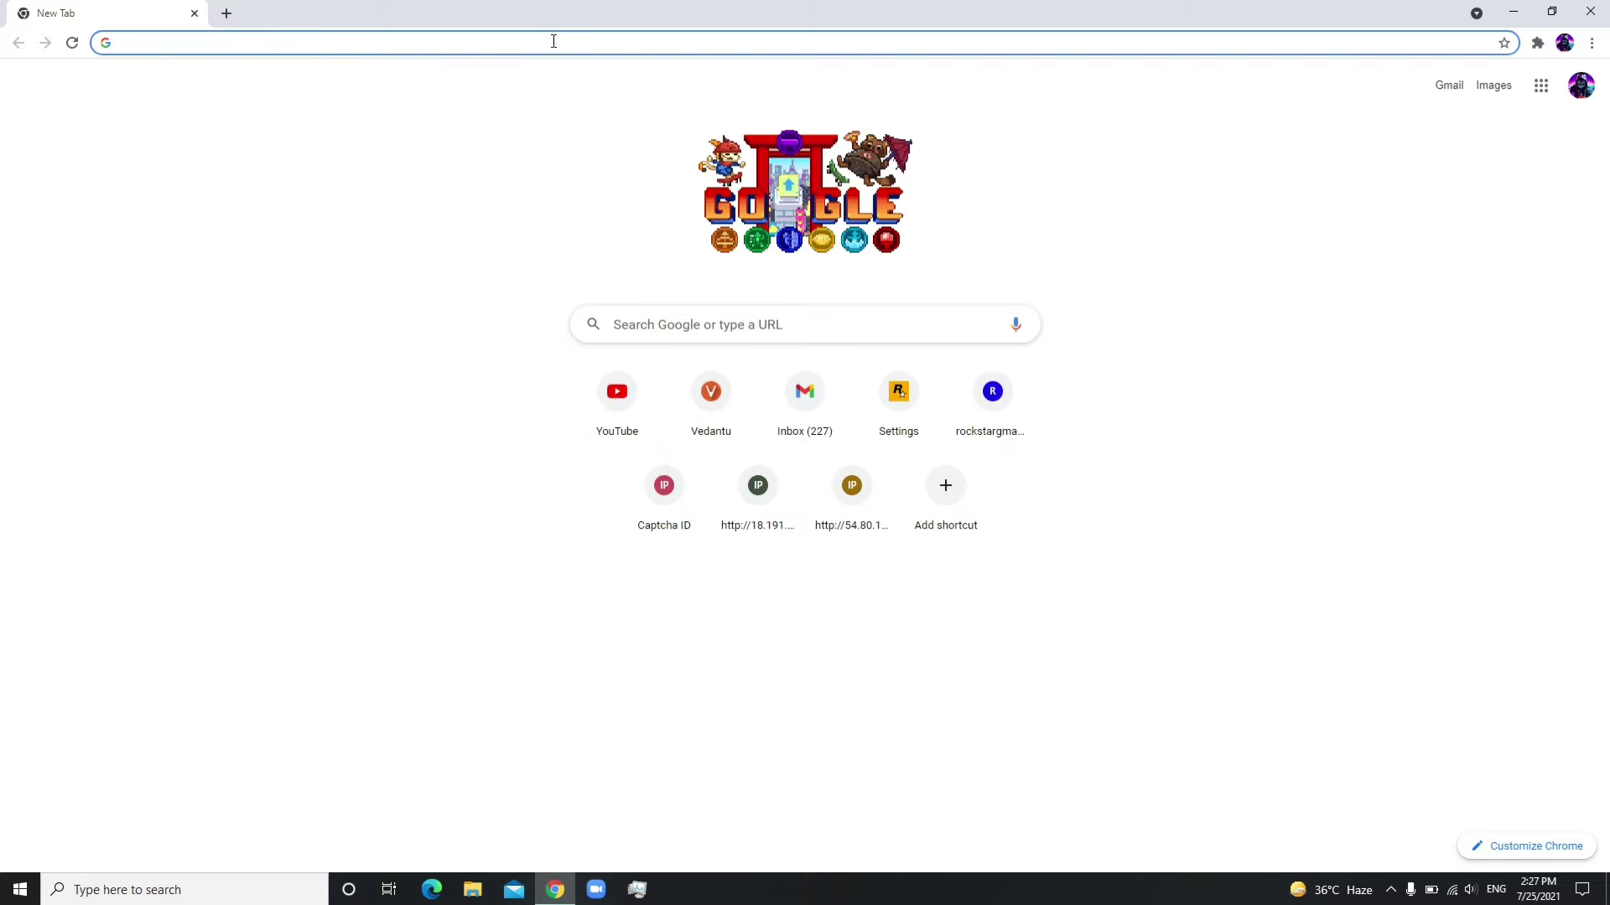
click(567, 47)
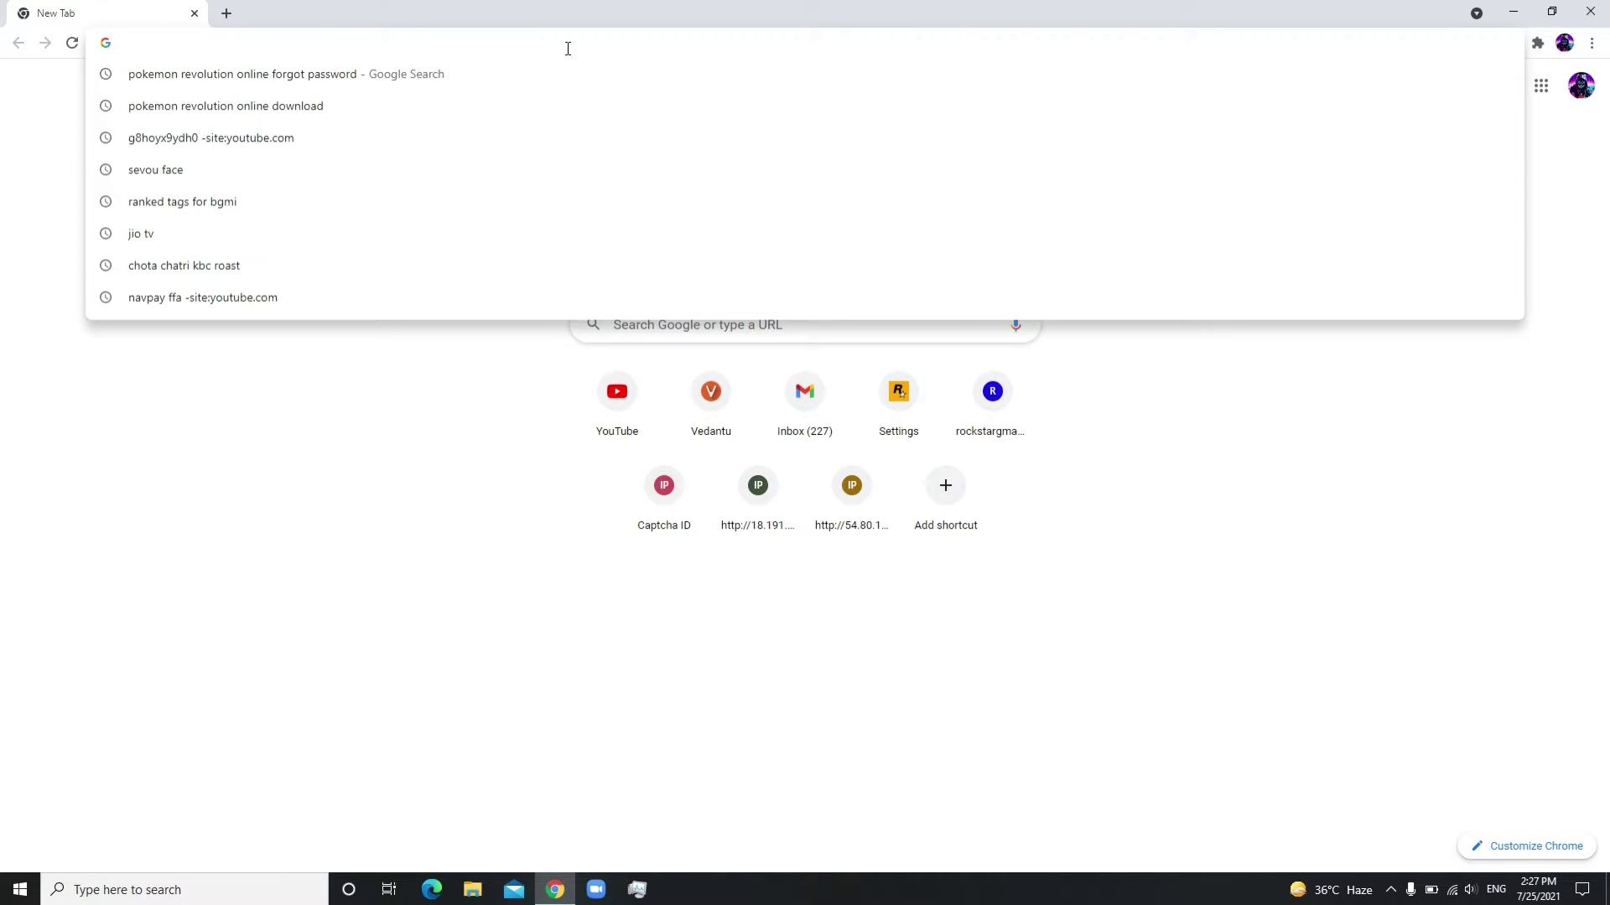
text(geforce)
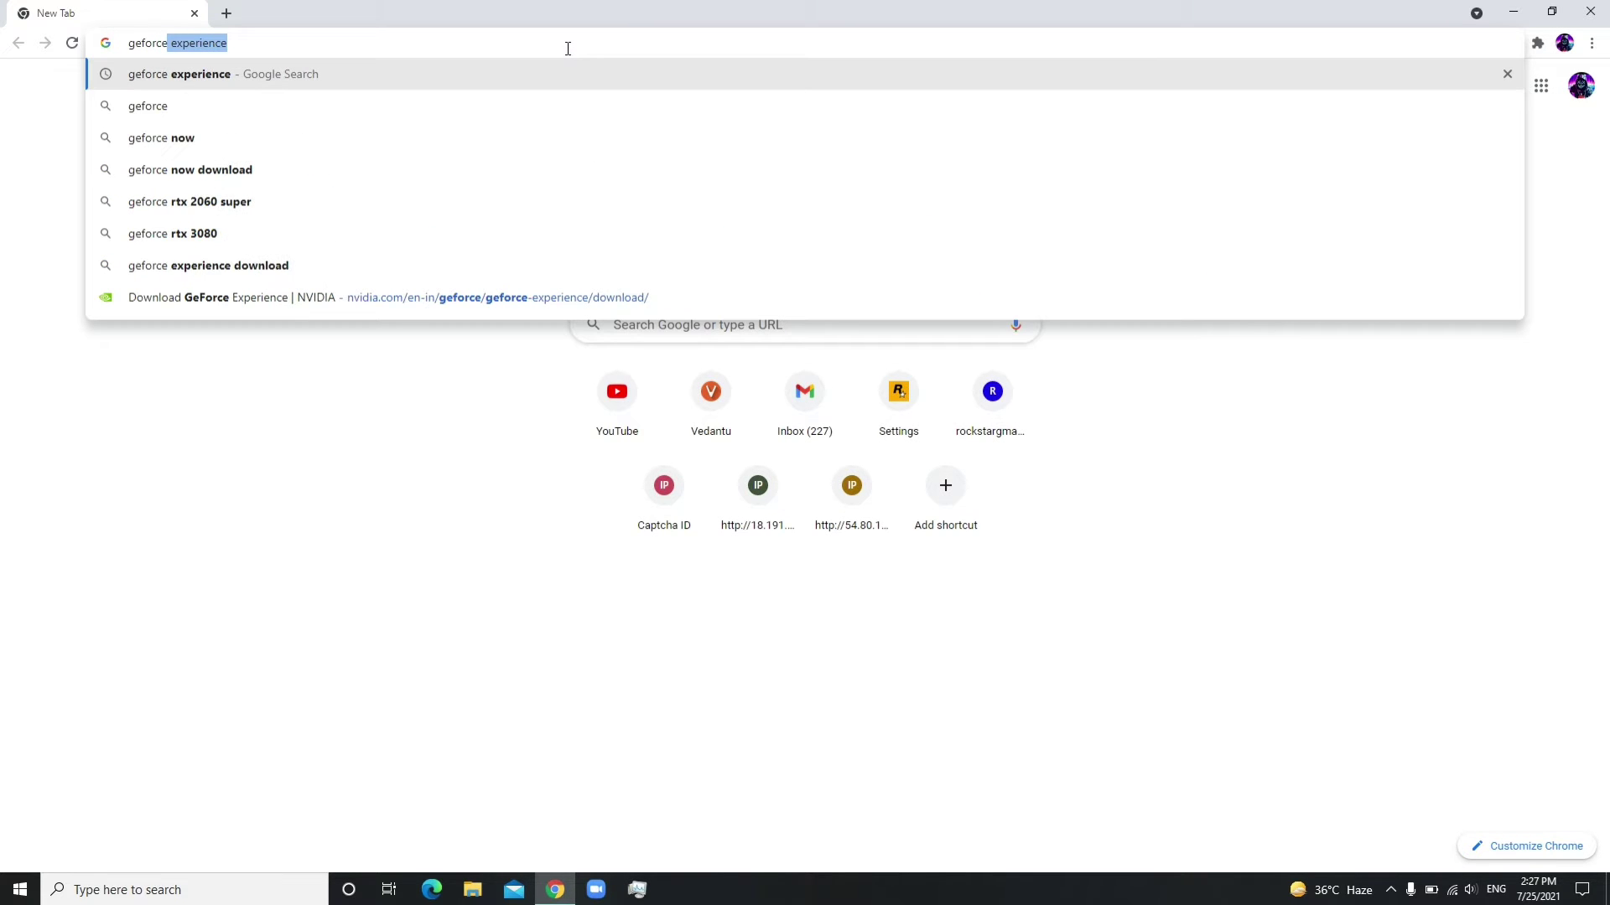
key(Return)
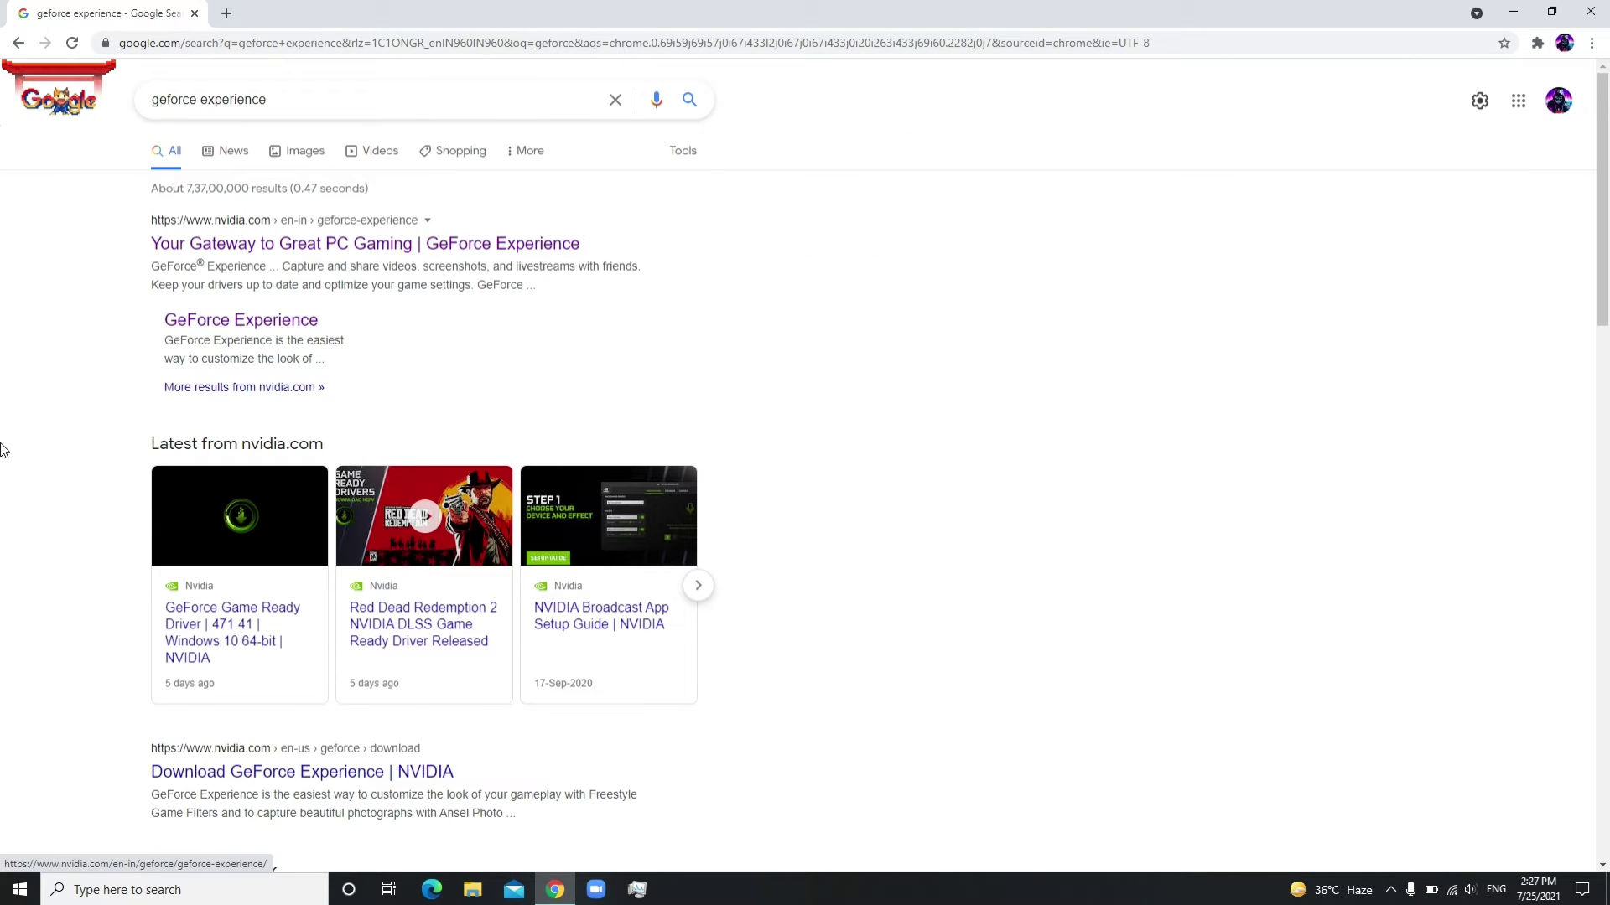
click(220, 322)
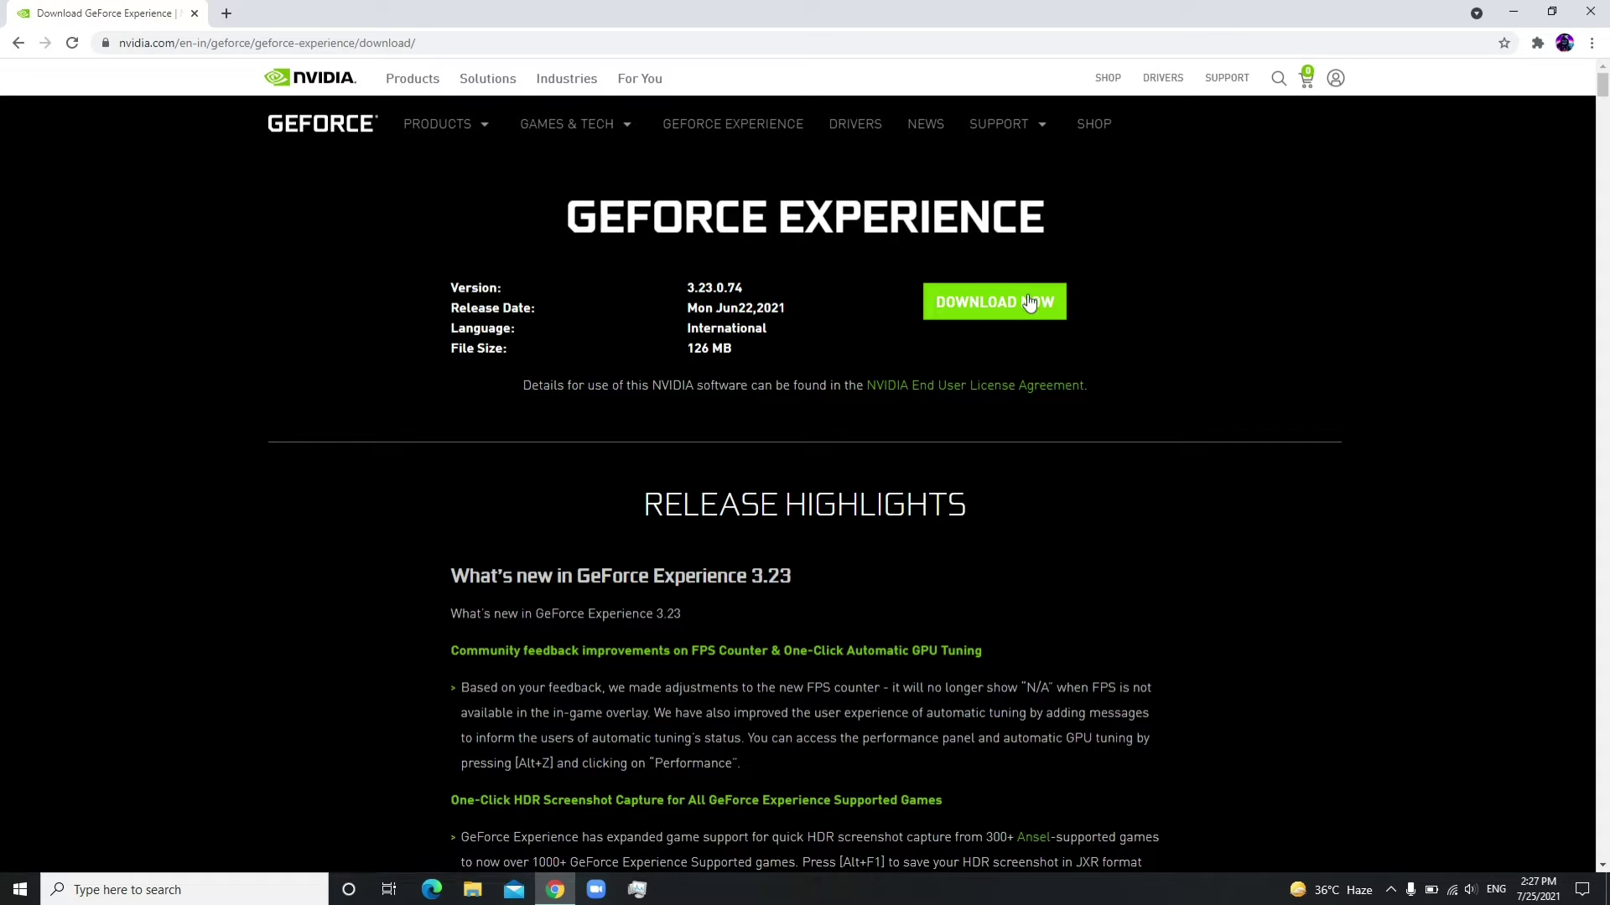
Step: Start the GeForce Experience installer download, cancel it, and close Chrome
click(1028, 304)
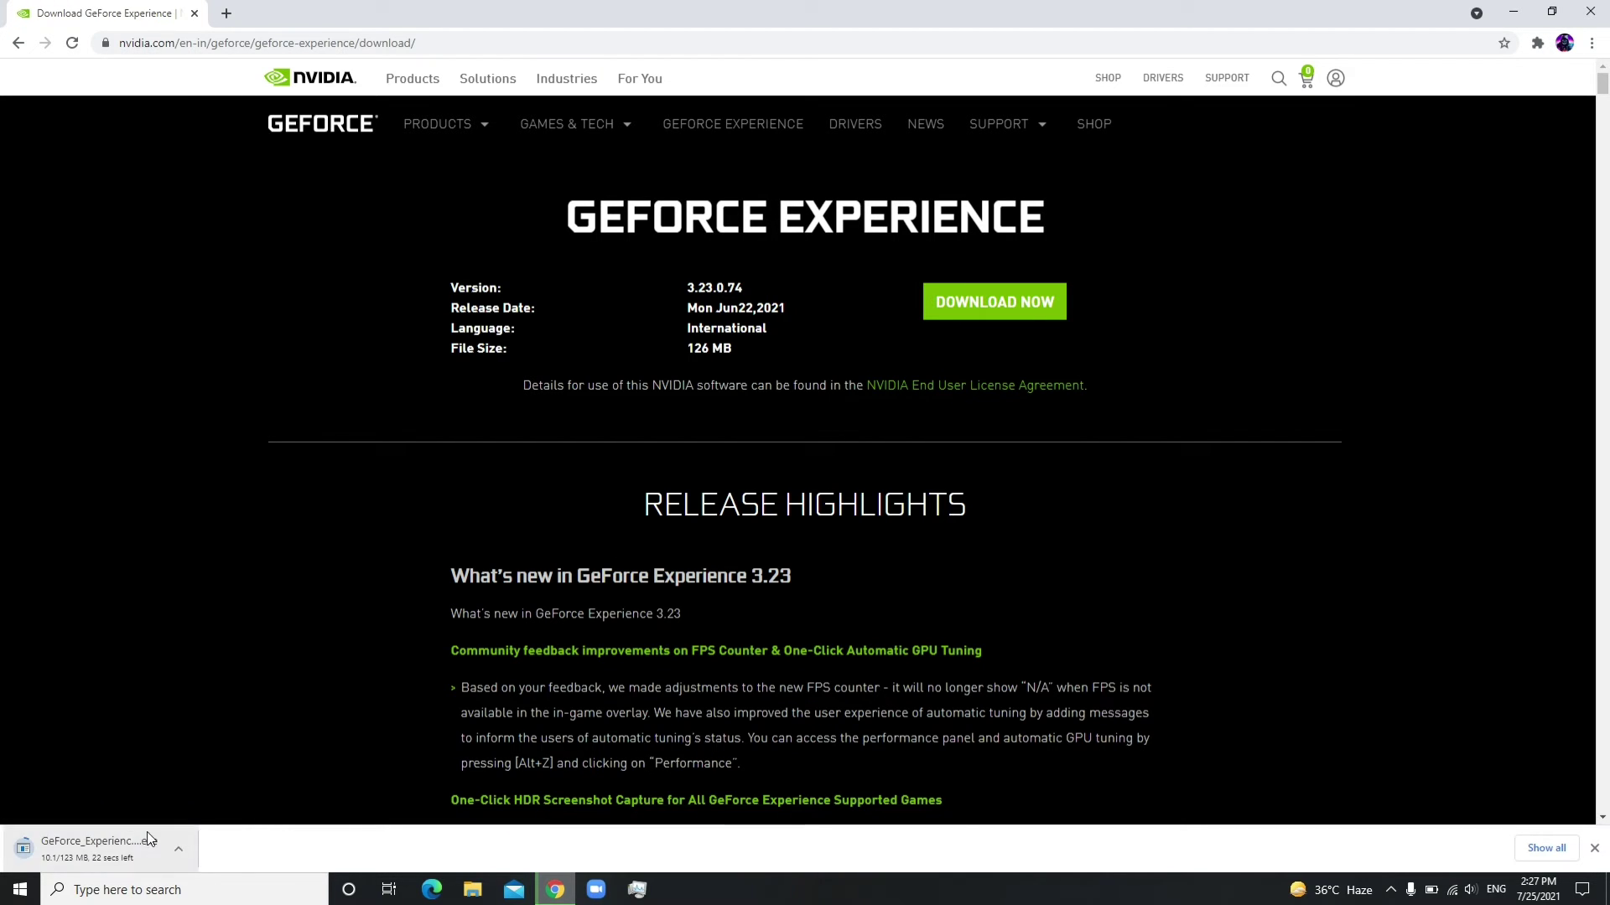
click(175, 851)
click(187, 824)
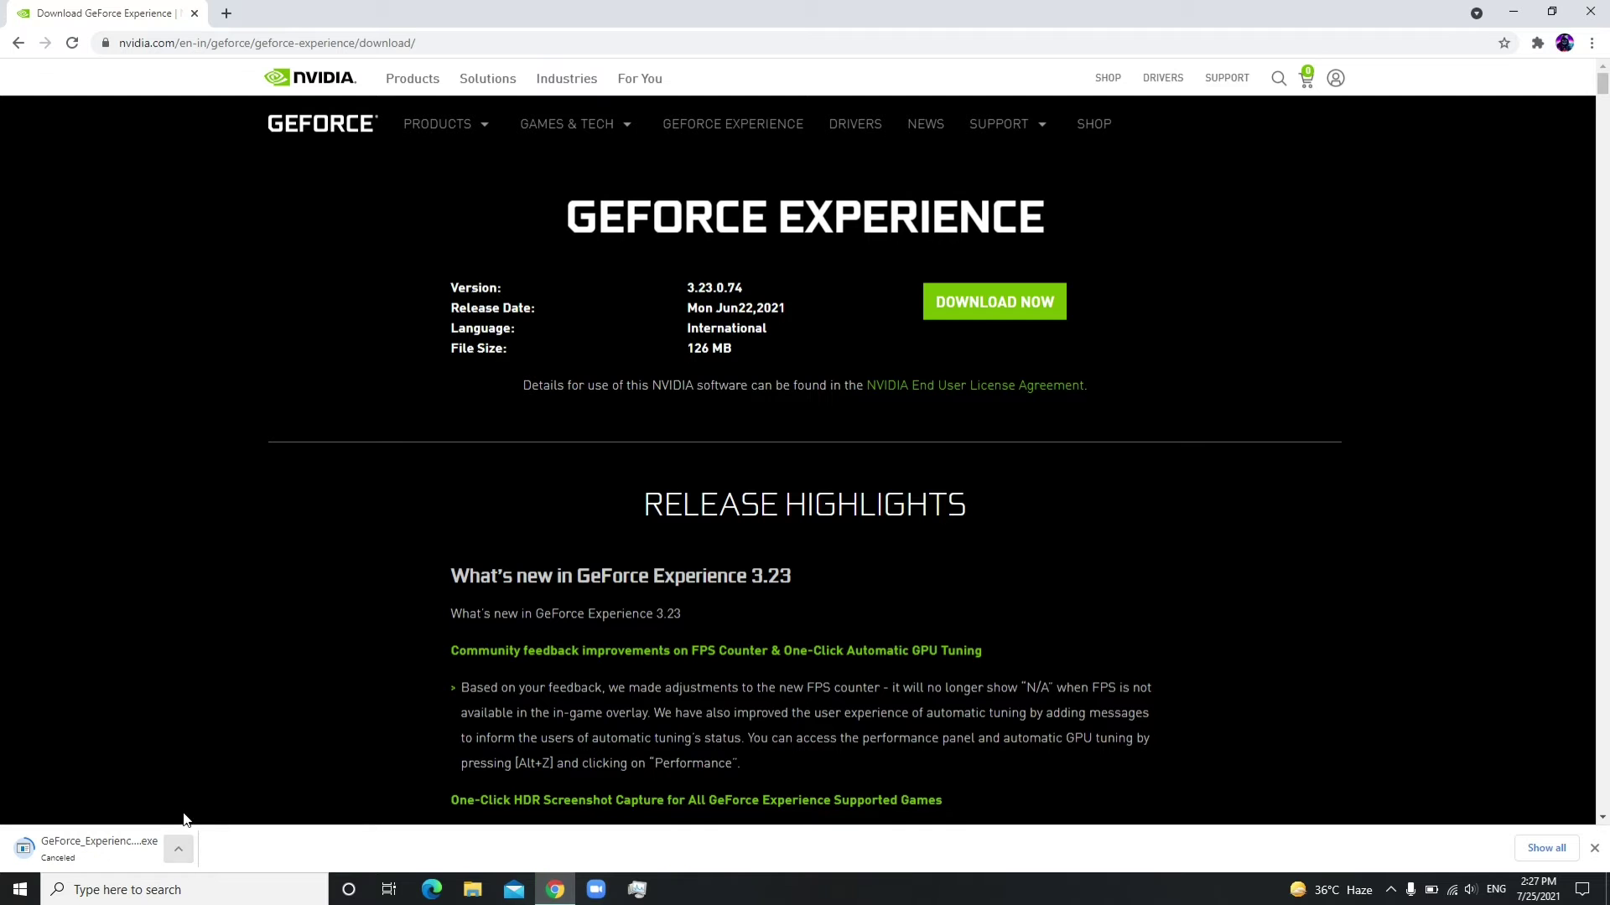
click(1589, 11)
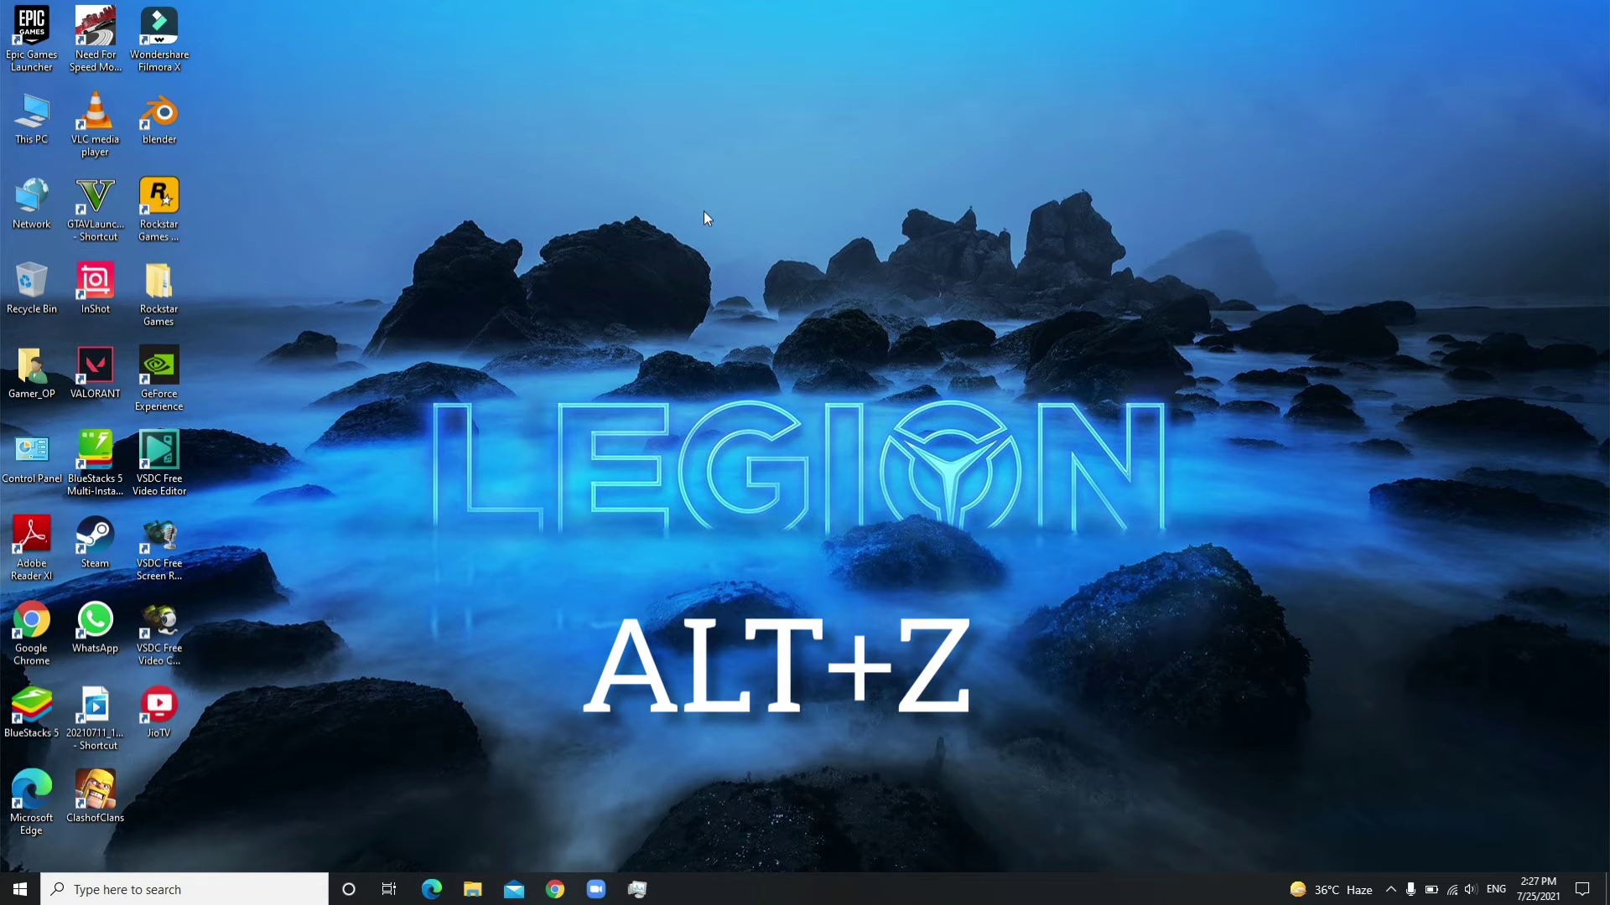
Step: Bring up the GeForce Experience overlay with Alt+Z and show the active Record tile's options
key(alt+z)
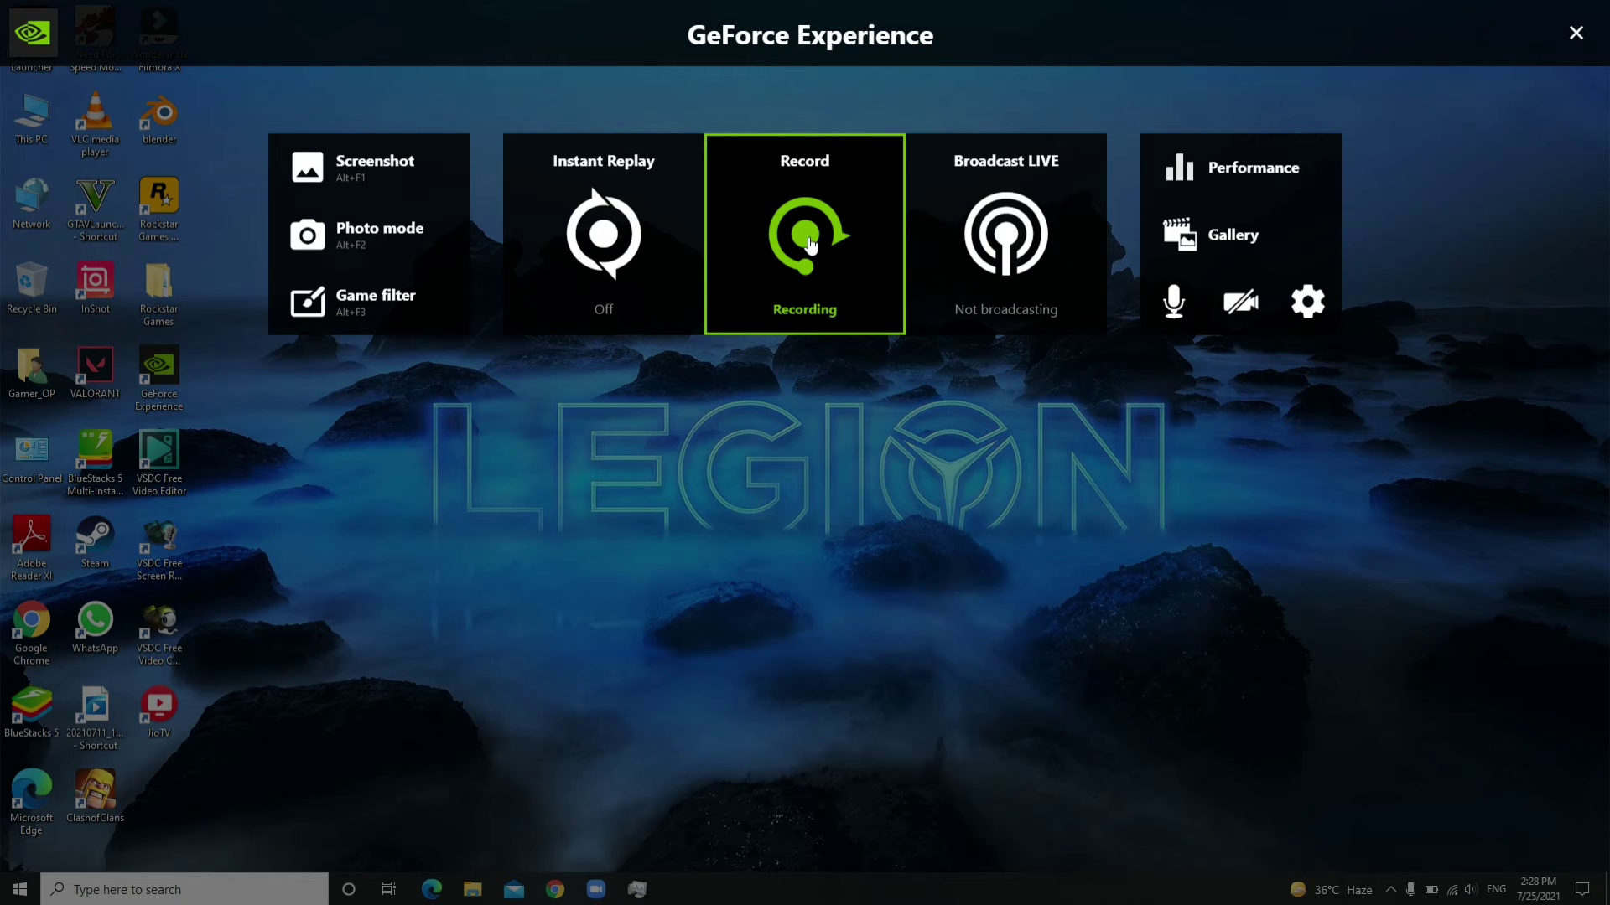
click(809, 243)
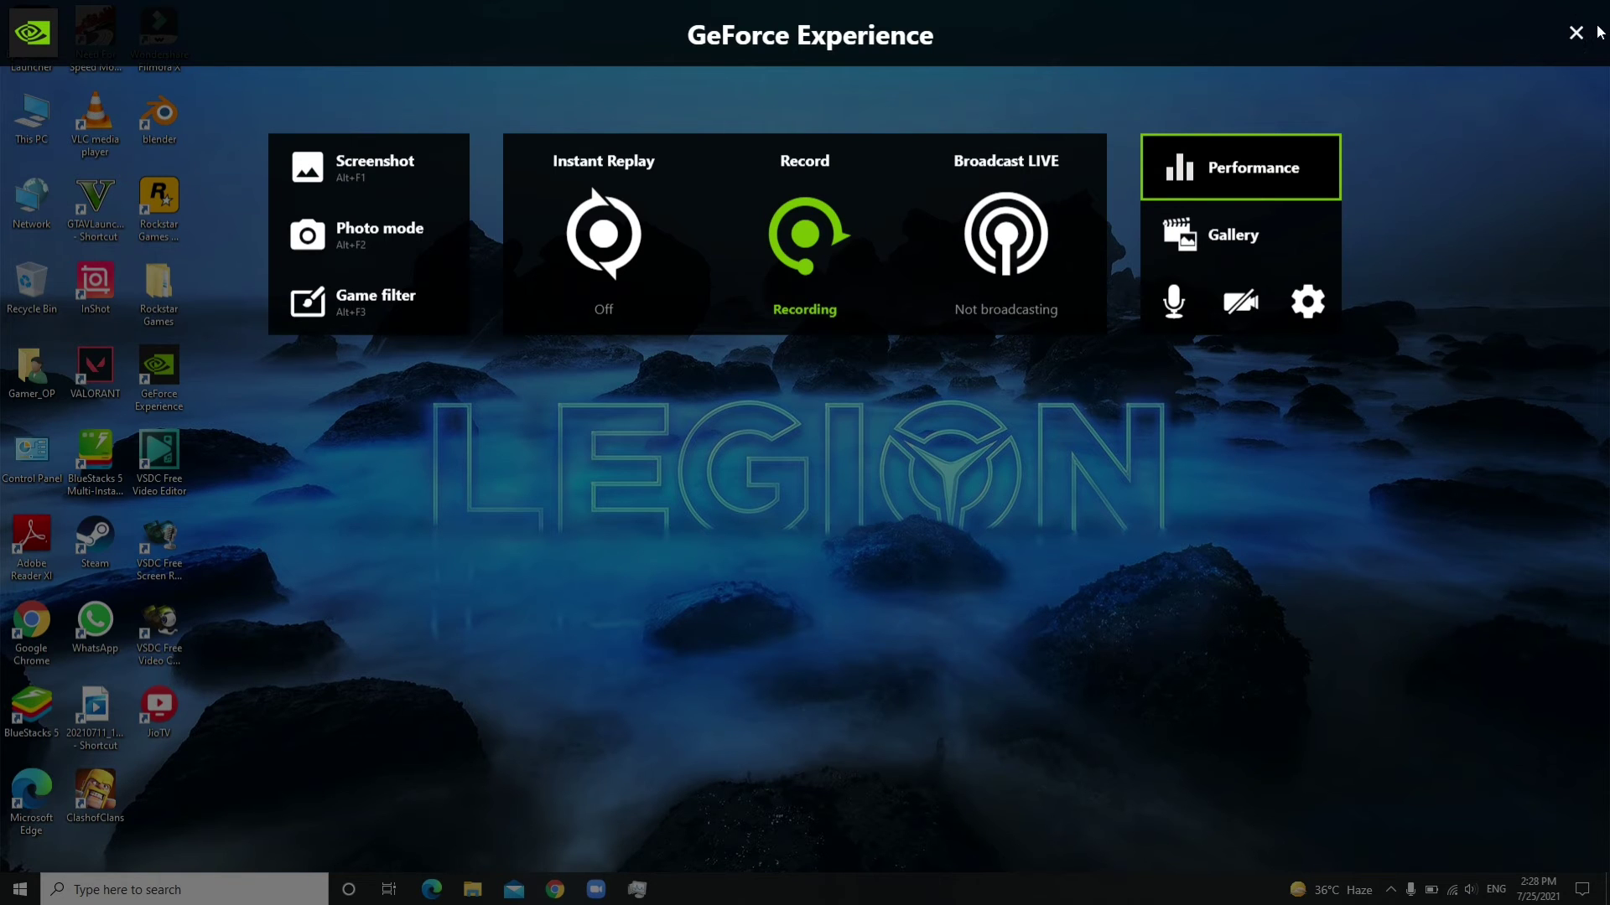
click(1006, 232)
click(806, 258)
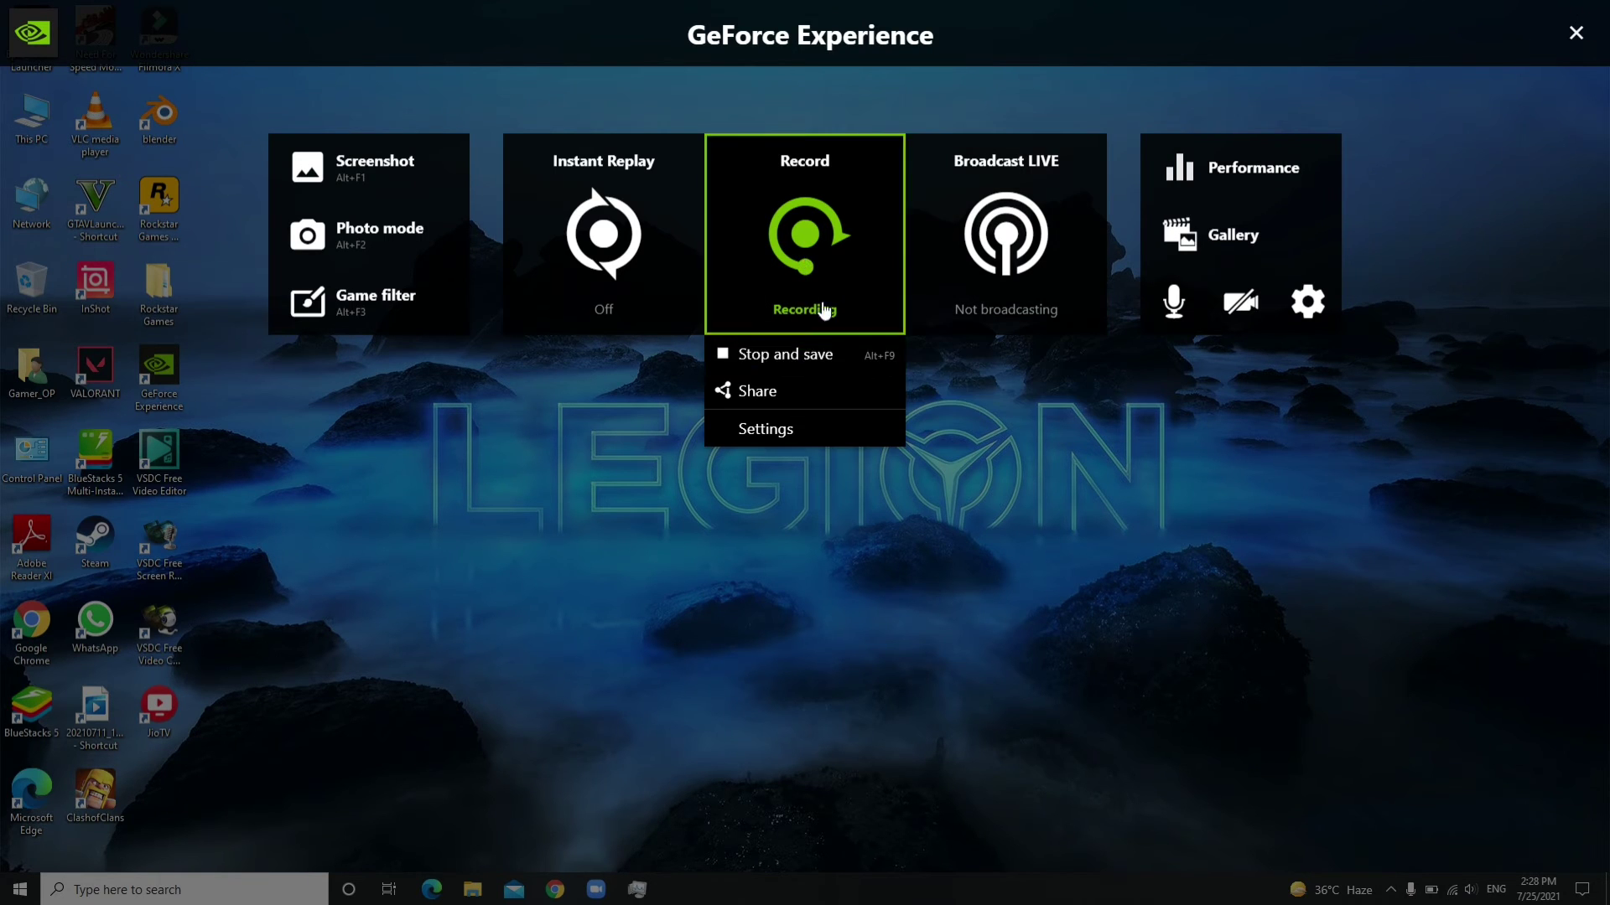
Step: Pause GTA V with Esc and expand the map to full view with its legend
click(1006, 232)
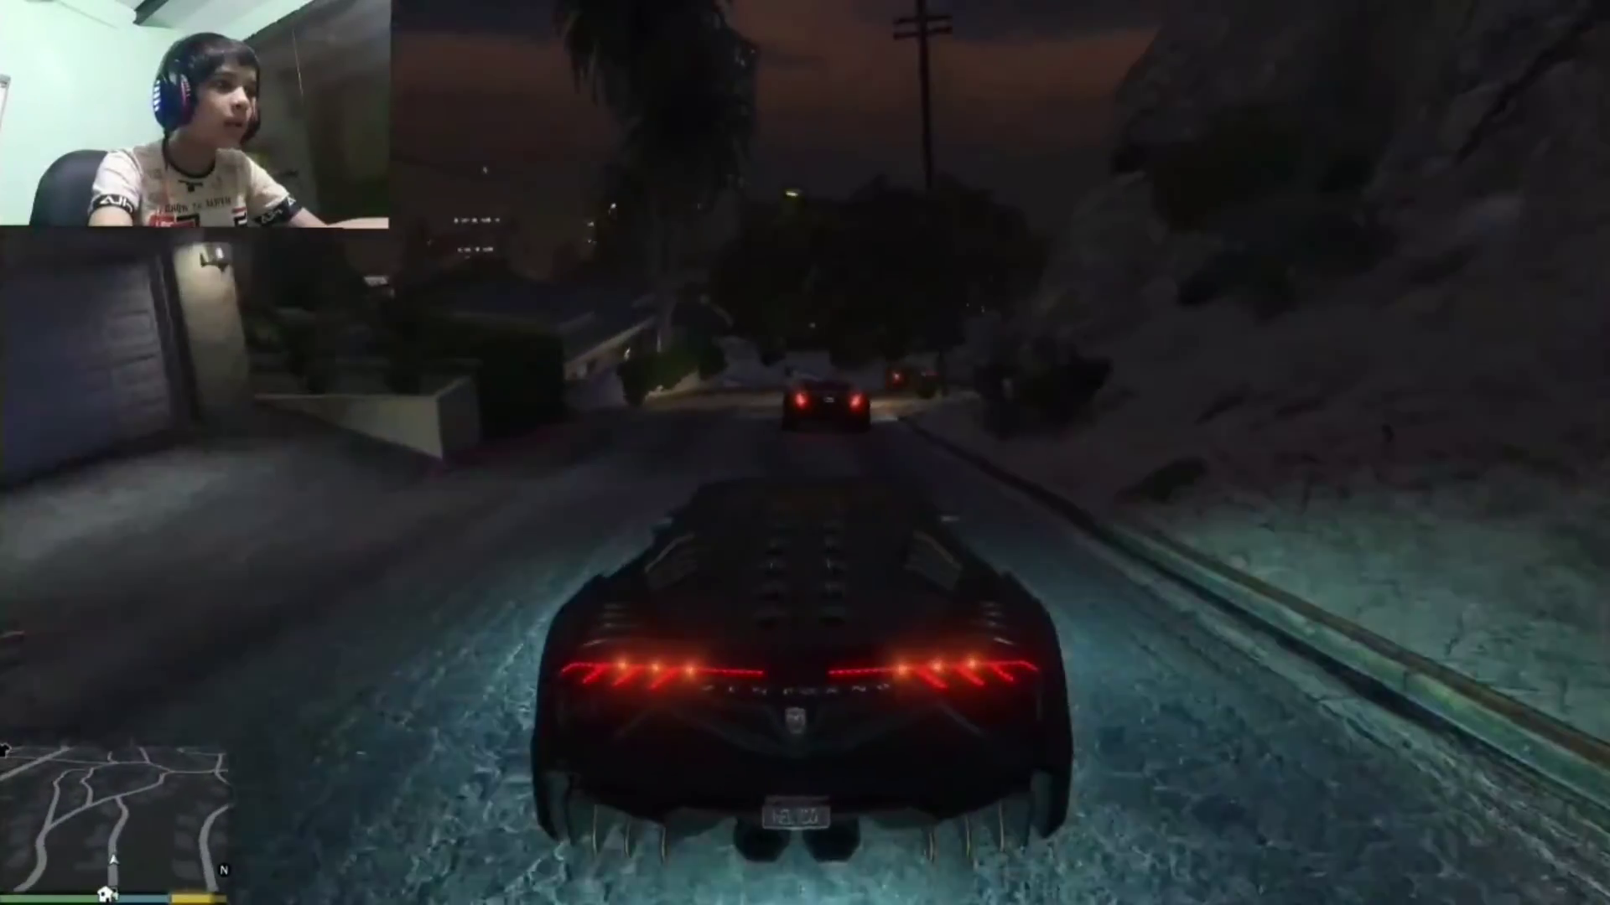
key(Escape)
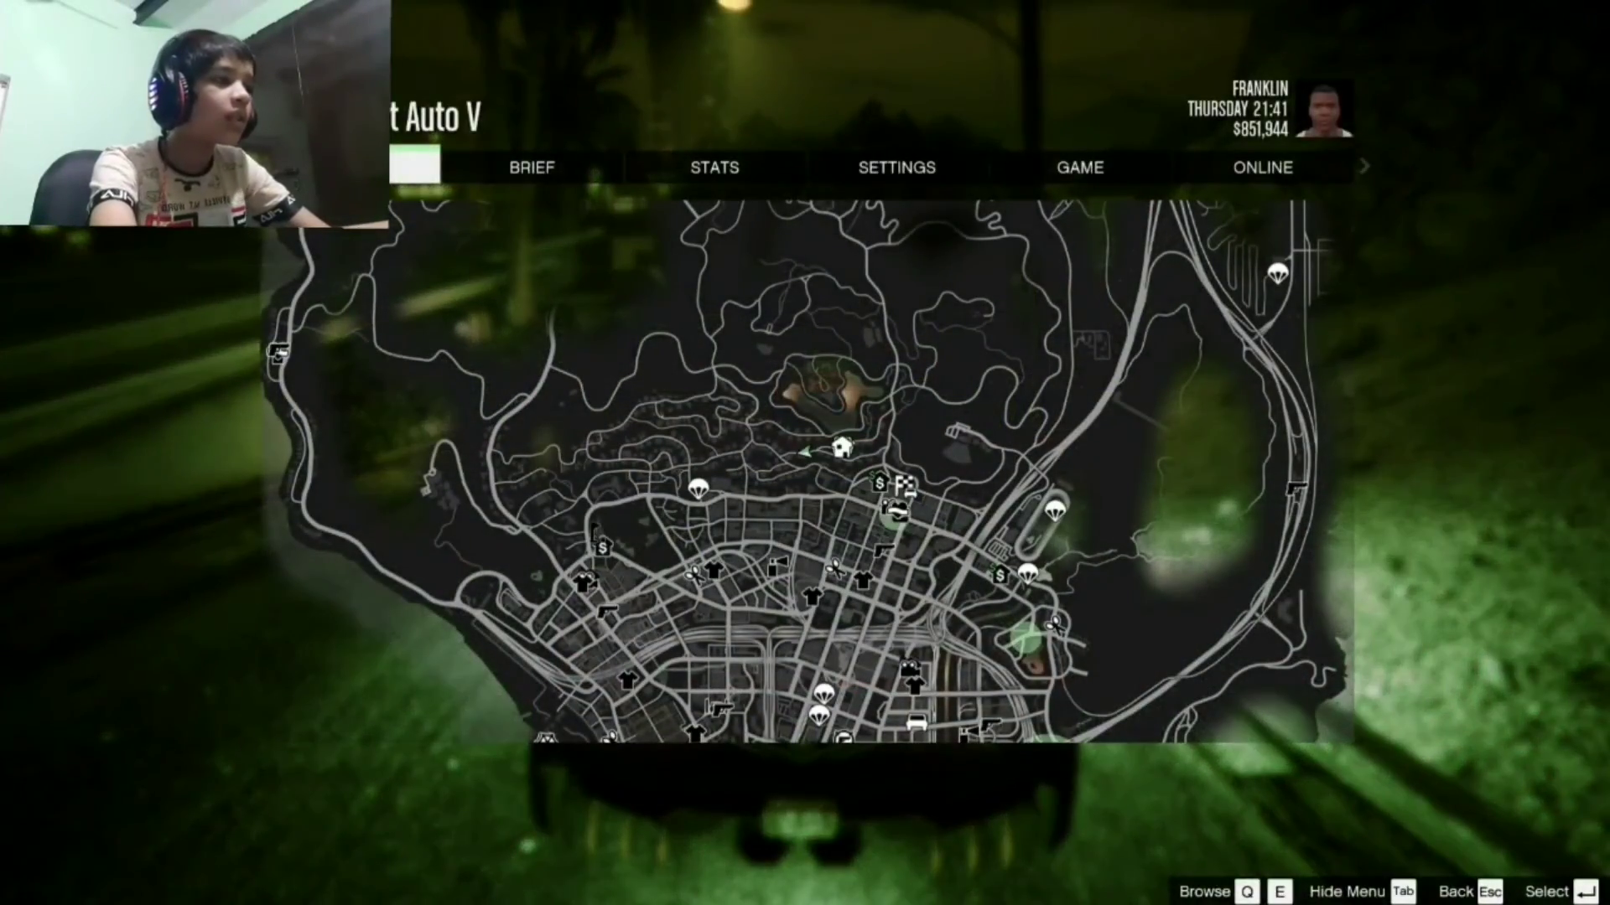
key(Return)
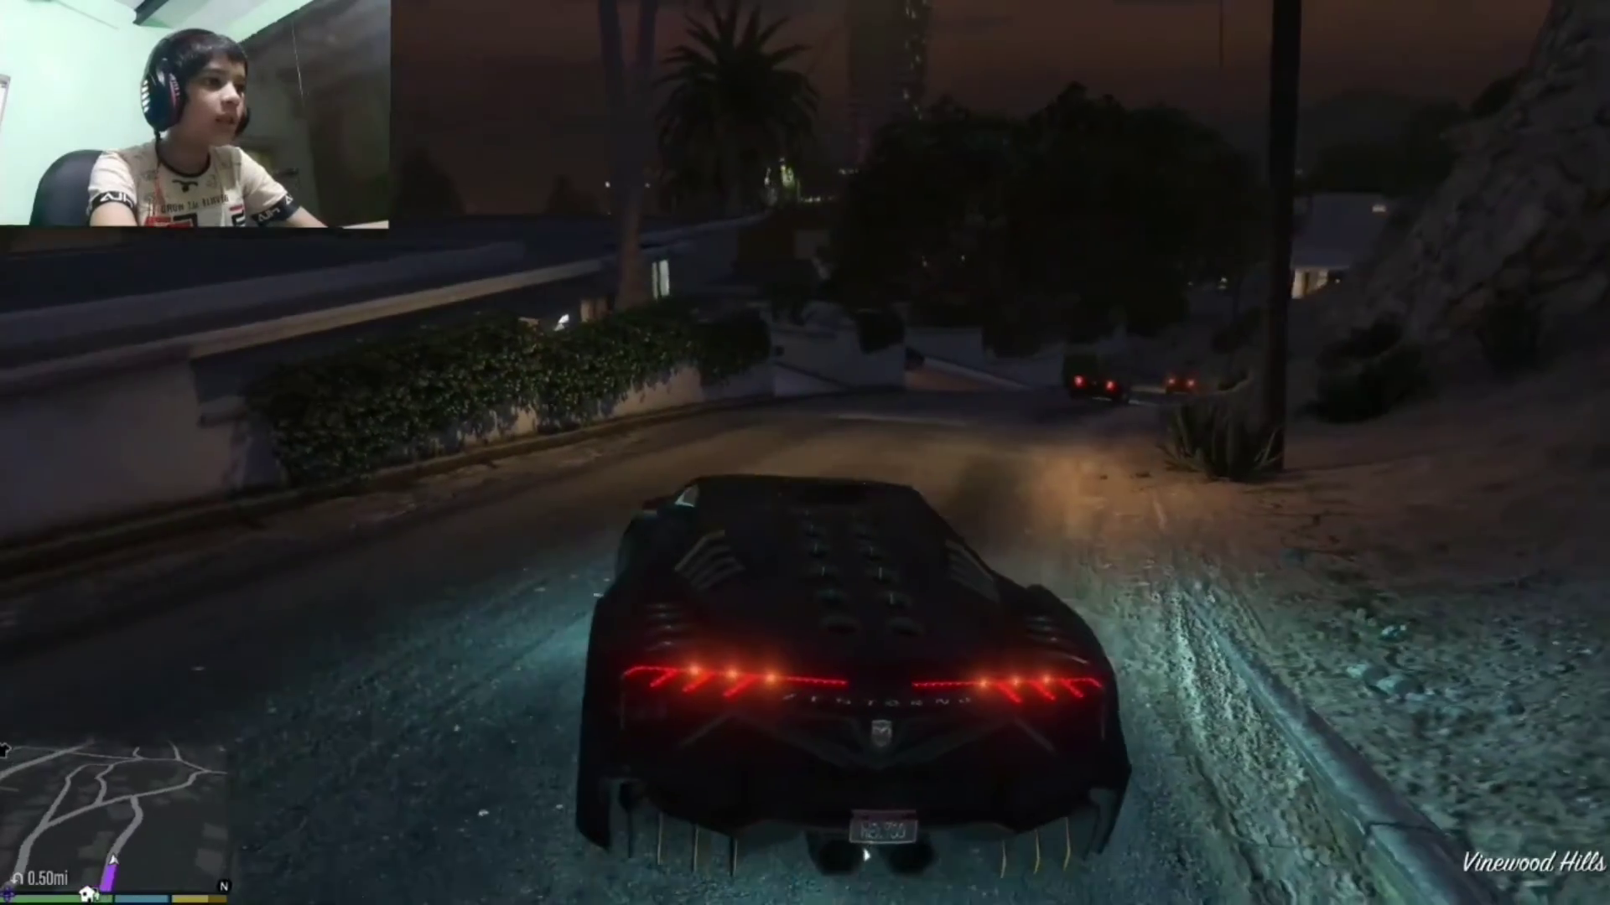